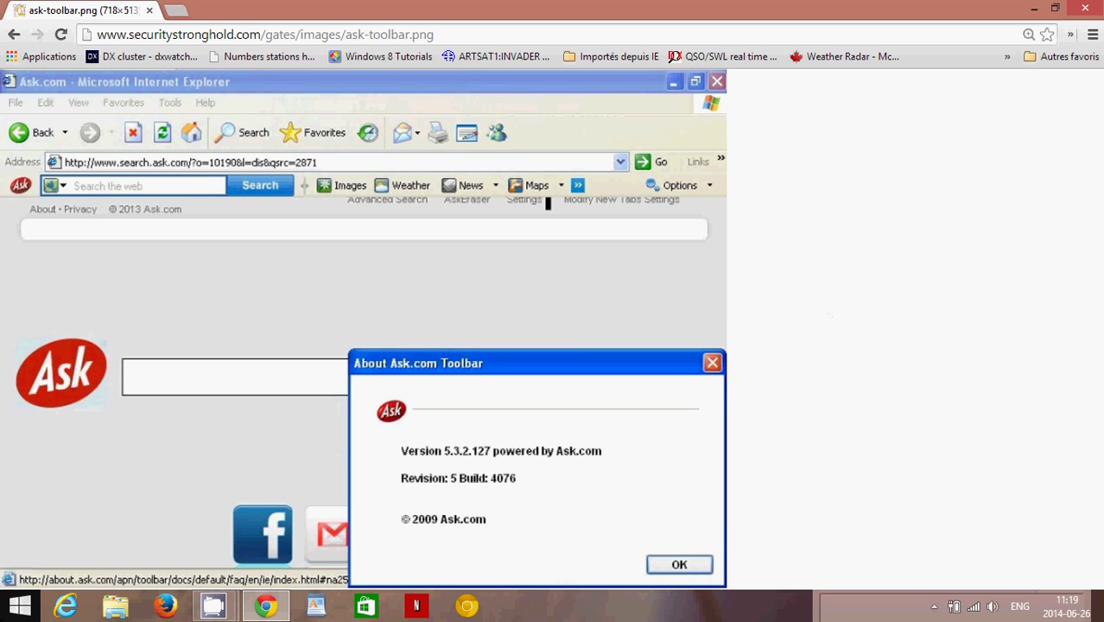
Open Control Panel from the Win+X menu and list all items as Large icons
{"action": "right_click", "coordinate": [19, 605]}
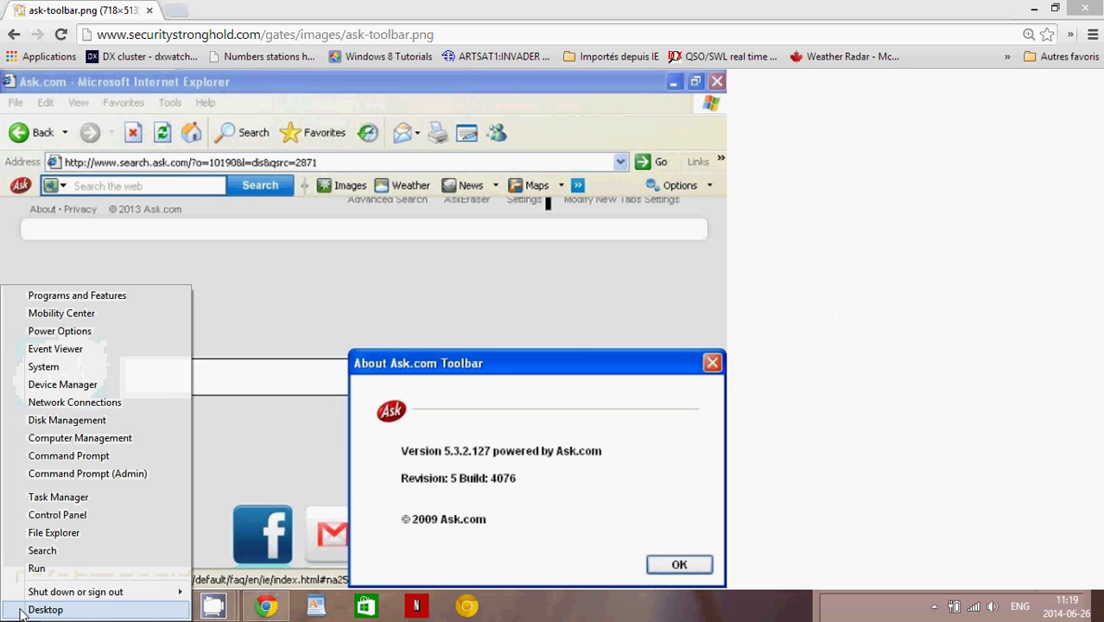
{"action": "left_click", "coordinate": [119, 516]}
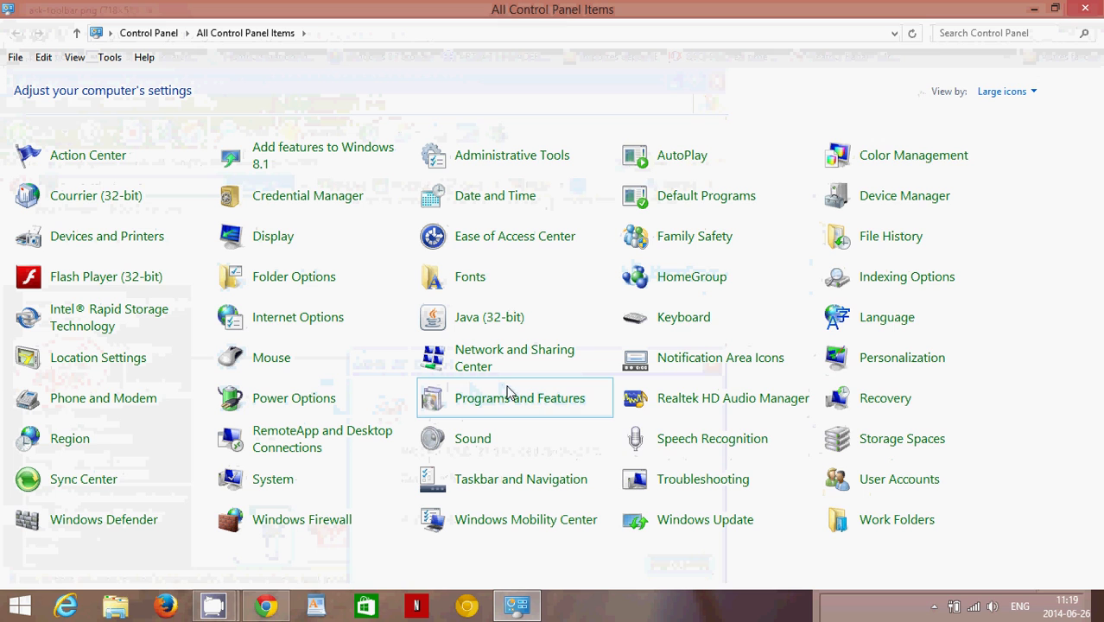
{"action": "left_click", "coordinate": [1008, 91]}
{"action": "left_click", "coordinate": [1010, 112]}
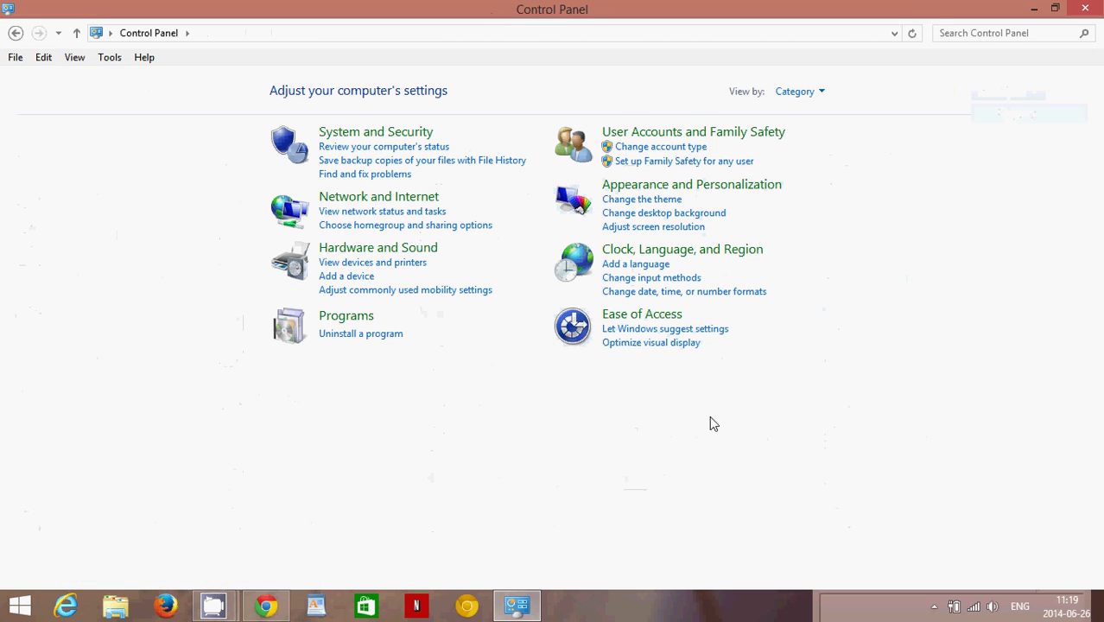
{"action": "left_click", "coordinate": [345, 336]}
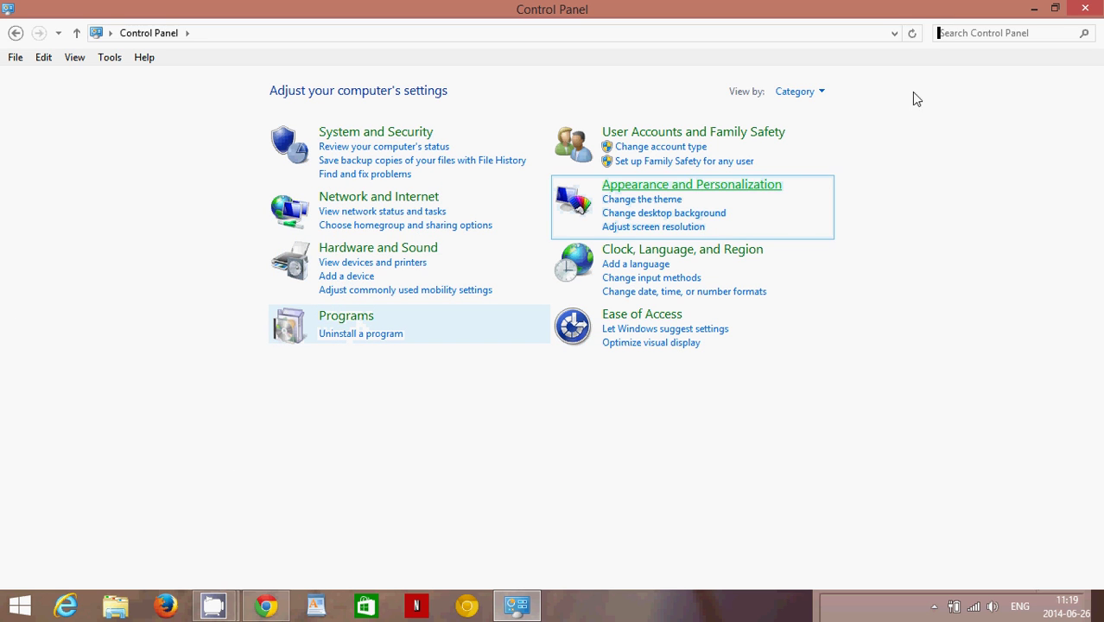
{"action": "left_click", "coordinate": [804, 93]}
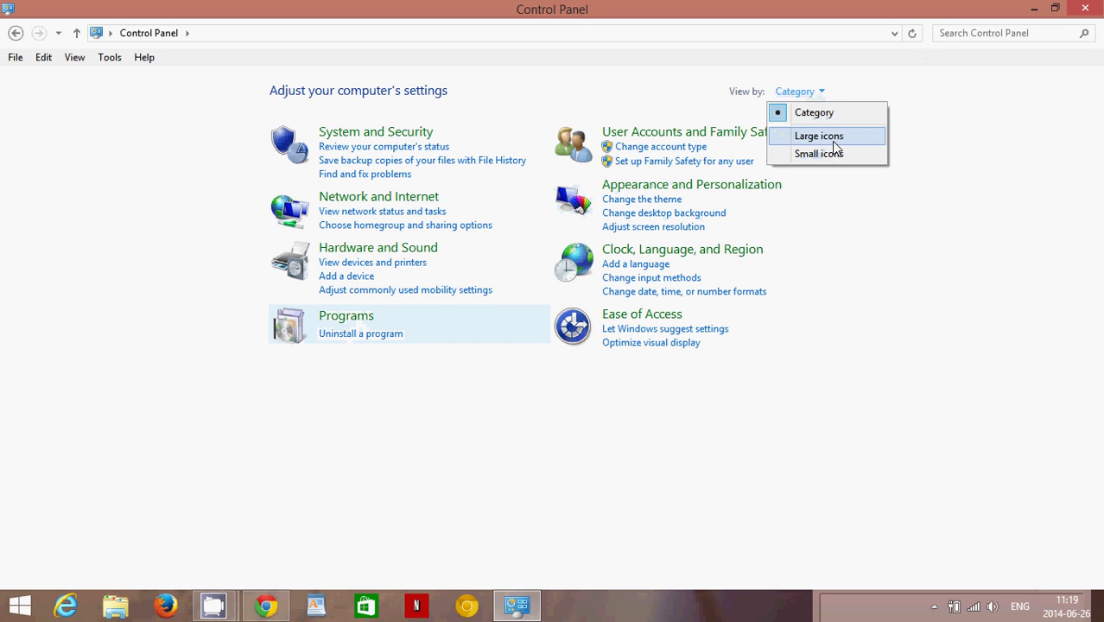
{"action": "left_click", "coordinate": [829, 138]}
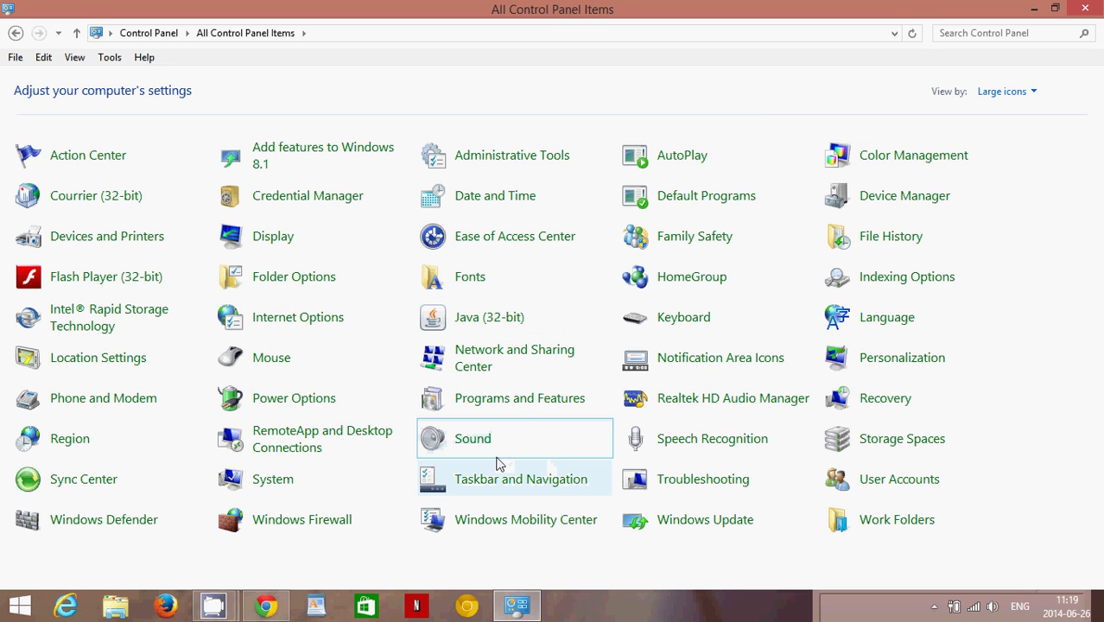
Open Programs and Features, select Ask Toolbar and start its uninstall
{"action": "left_click", "coordinate": [521, 400]}
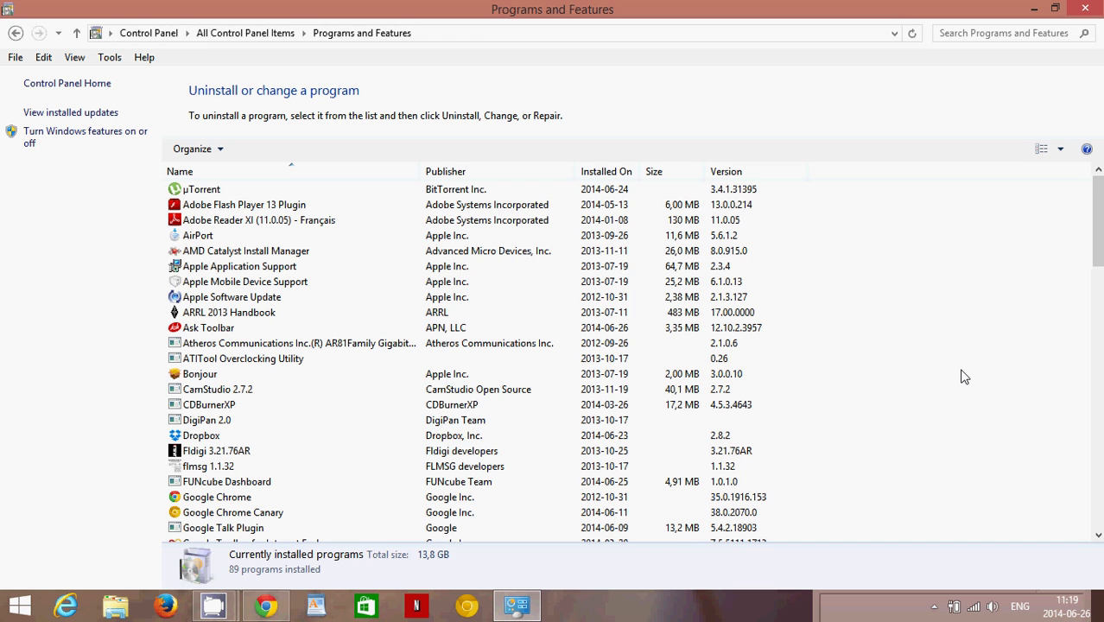
{"action": "left_click", "coordinate": [217, 334]}
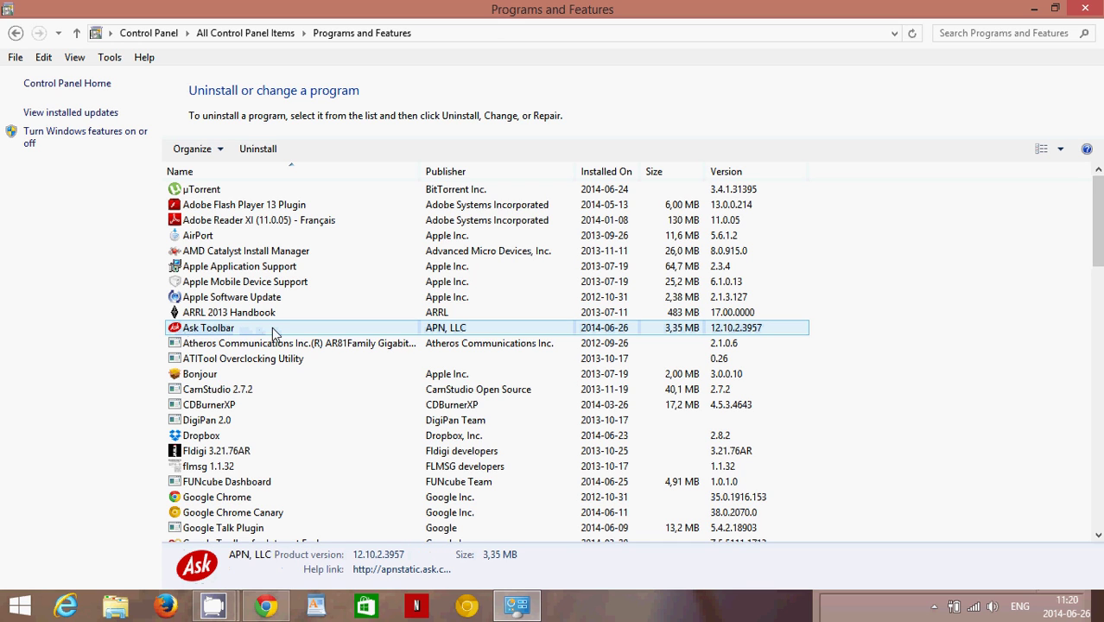
{"action": "left_click", "coordinate": [277, 334]}
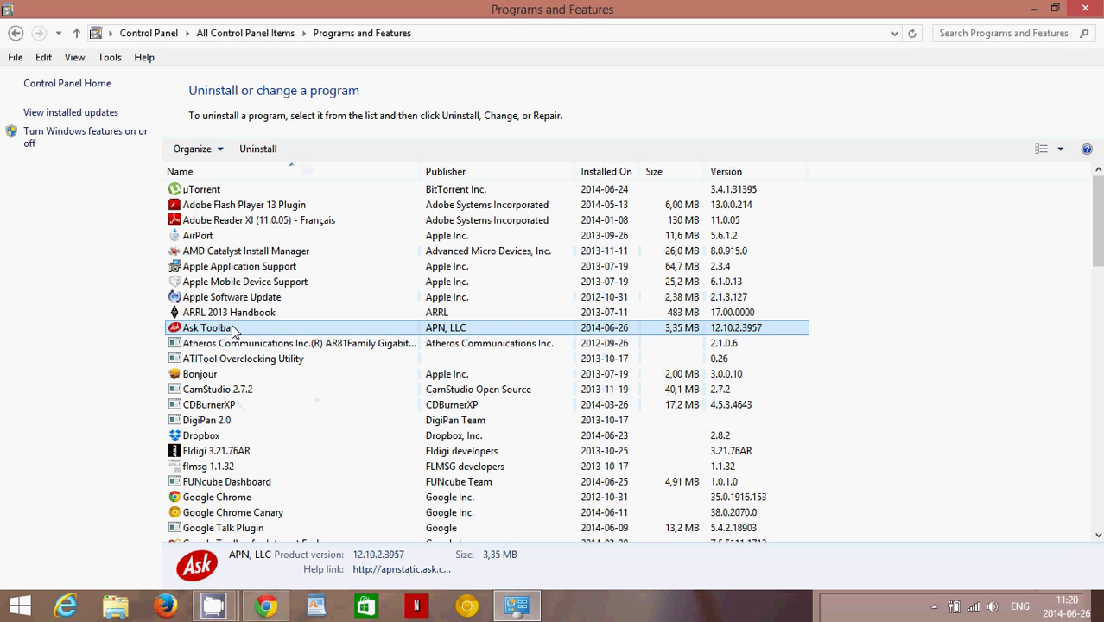
{"action": "left_click", "coordinate": [267, 155]}
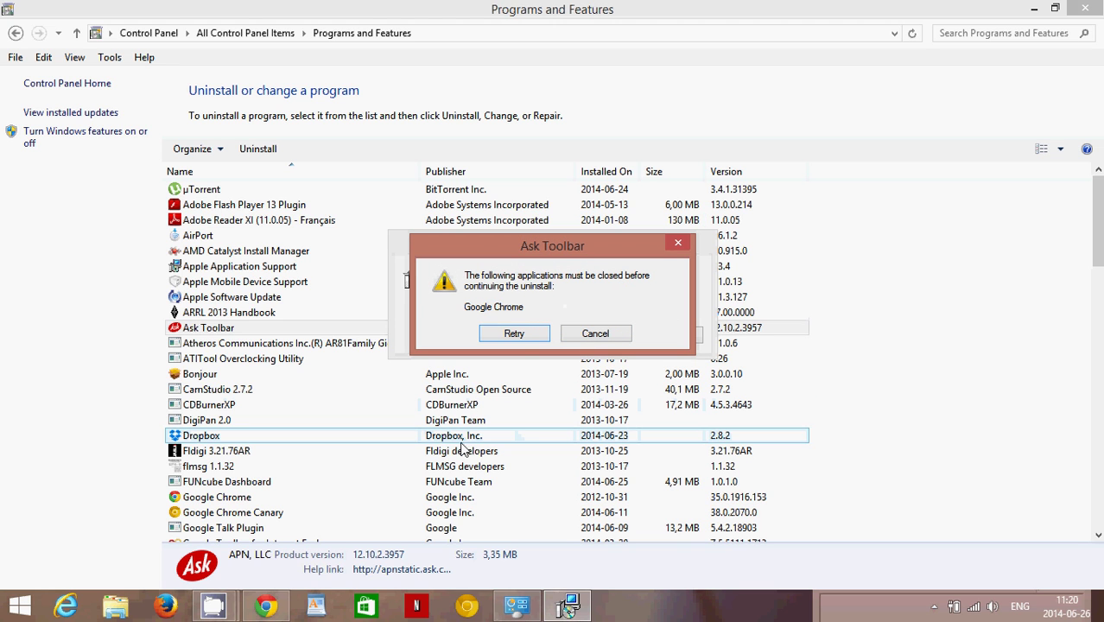
Close Google Chrome, retry the Ask Toolbar removal until it completes, and close Programs and Features
{"action": "left_click", "coordinate": [282, 596]}
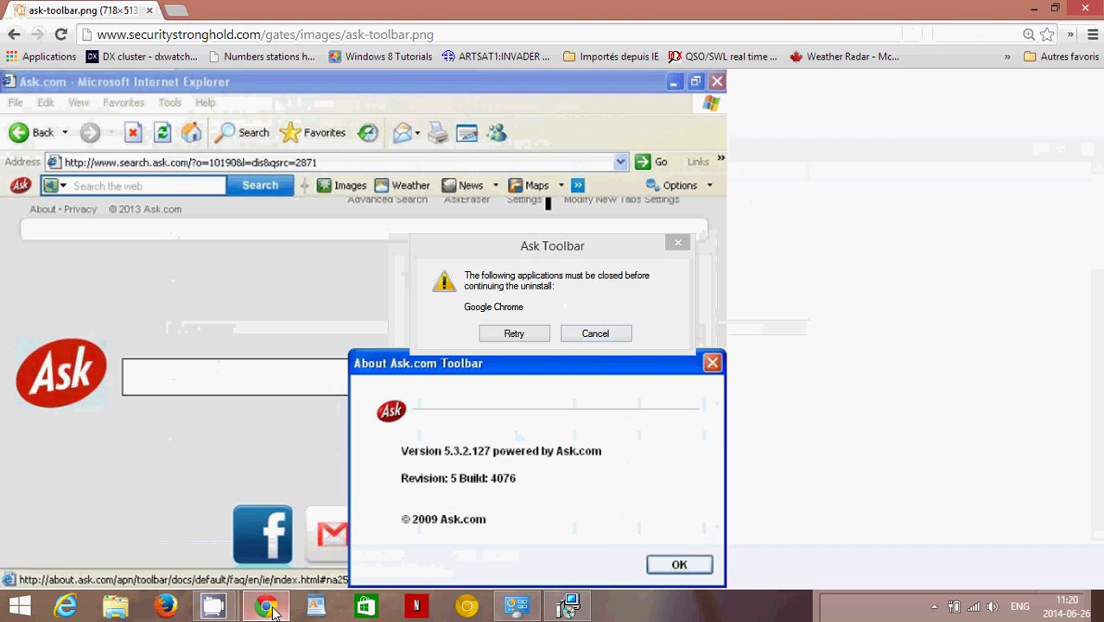
{"action": "left_click", "coordinate": [1096, 9]}
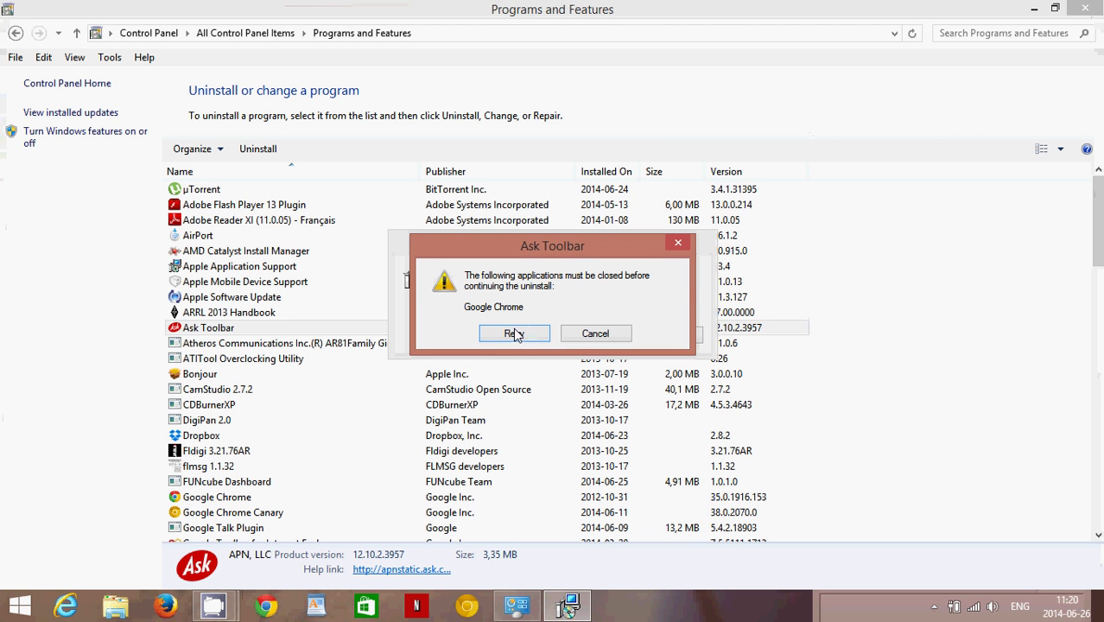
{"action": "left_click", "coordinate": [514, 334]}
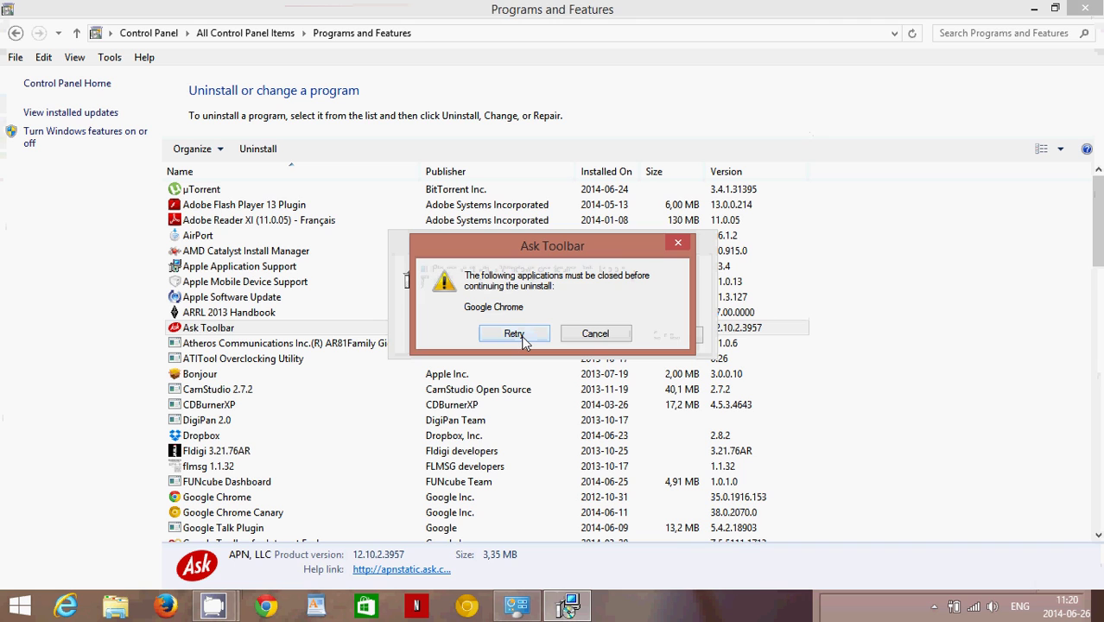
{"action": "left_click", "coordinate": [514, 334]}
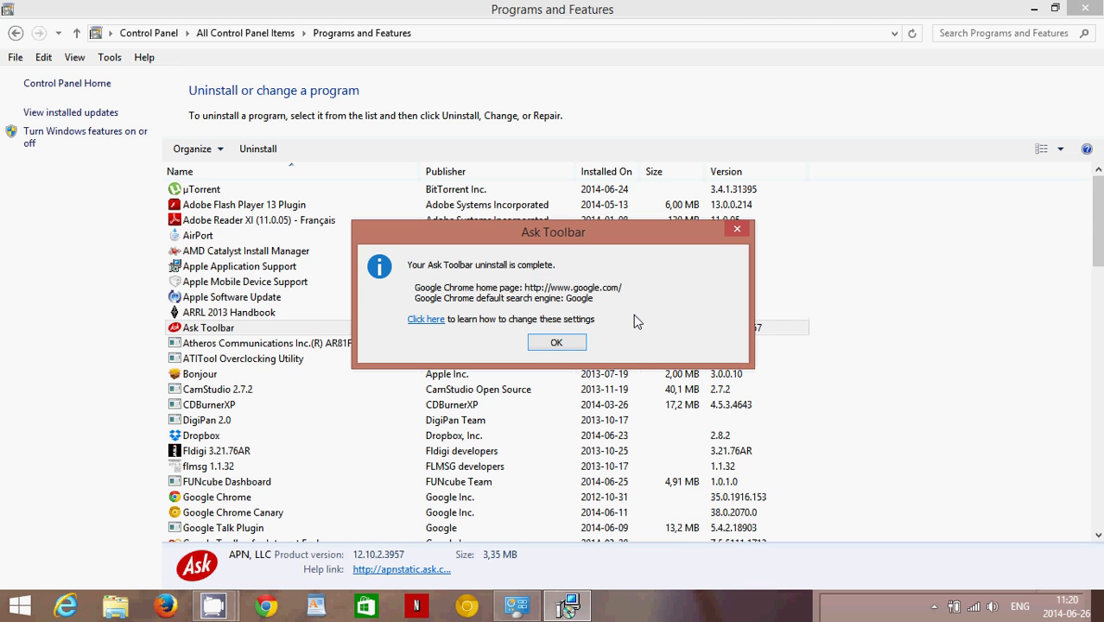
{"action": "left_click", "coordinate": [559, 343]}
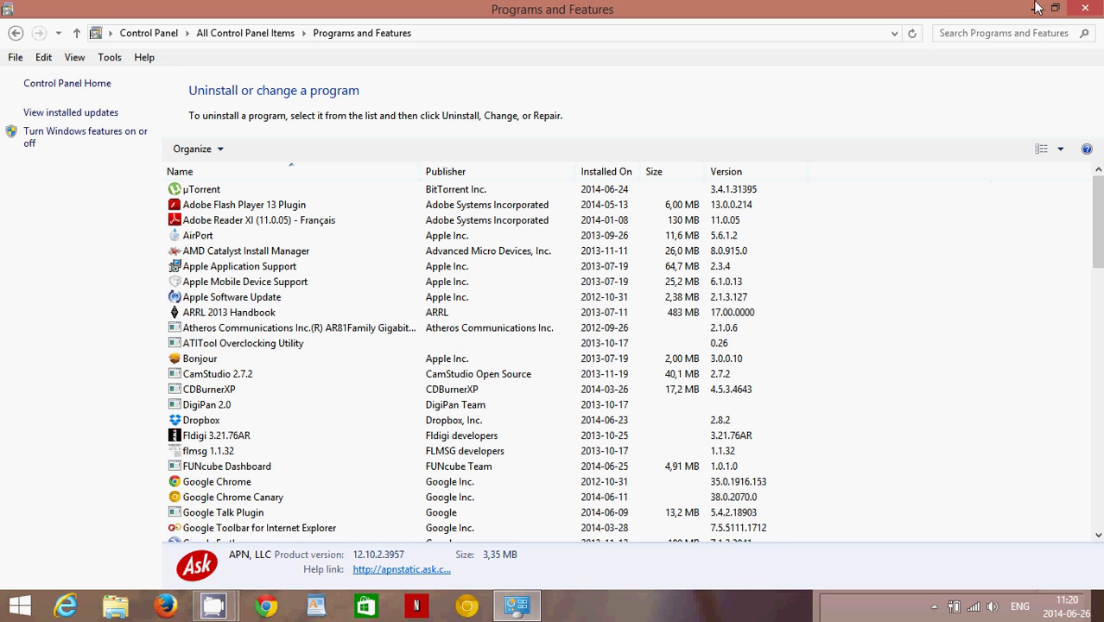
{"action": "left_click", "coordinate": [1085, 9]}
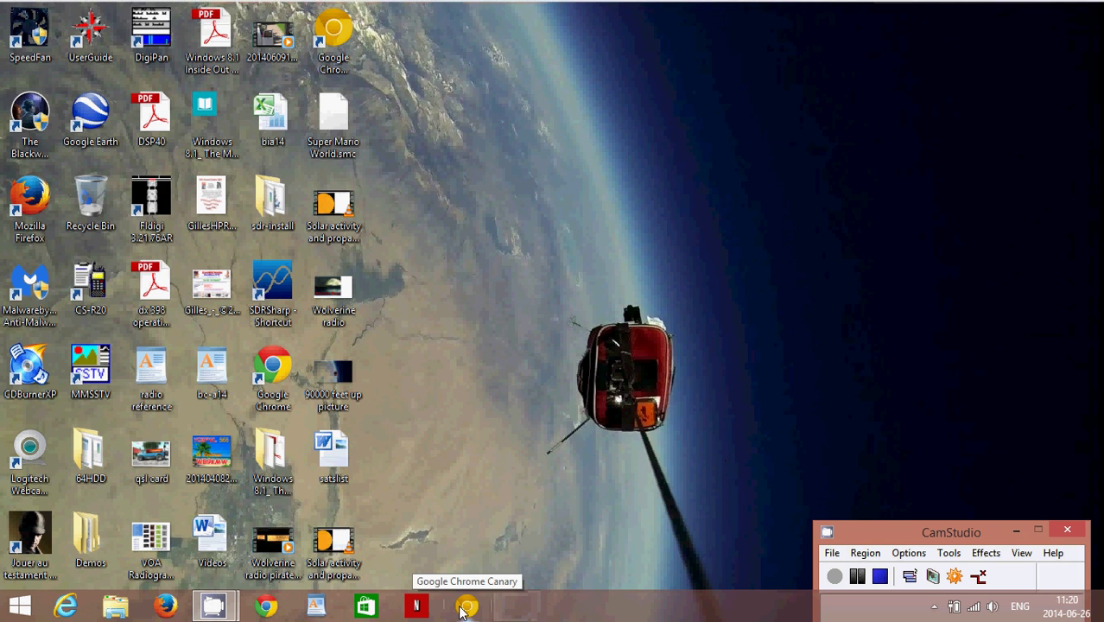
{"action": "left_click", "coordinate": [65, 605]}
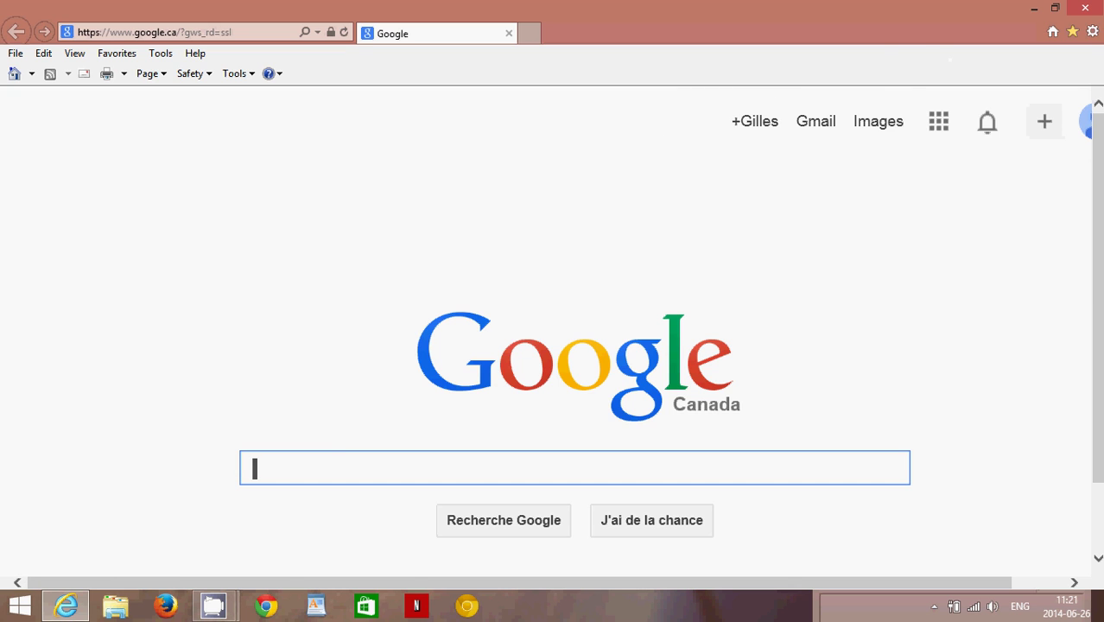
{"action": "left_click", "coordinate": [1093, 32]}
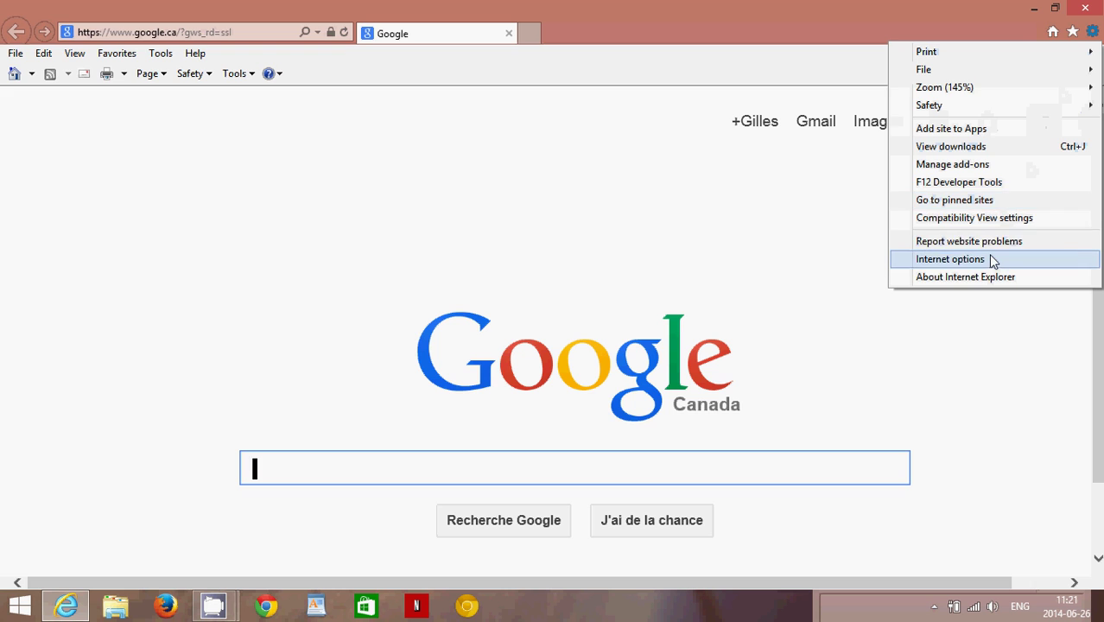
{"action": "left_click", "coordinate": [938, 258]}
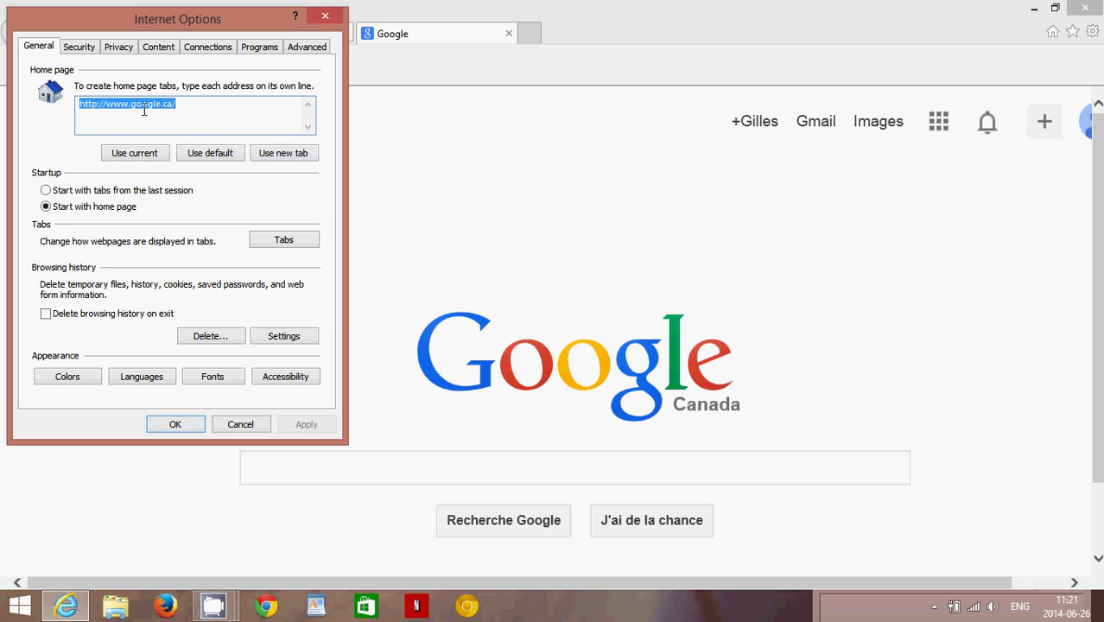
{"action": "left_click", "coordinate": [206, 111]}
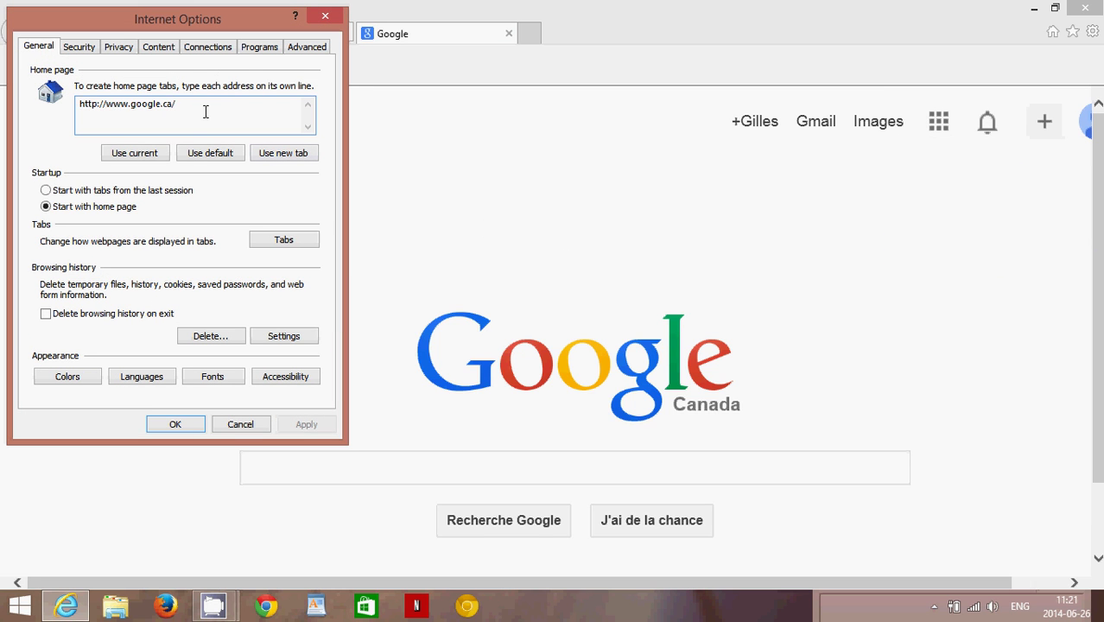
{"action": "left_click", "coordinate": [242, 425]}
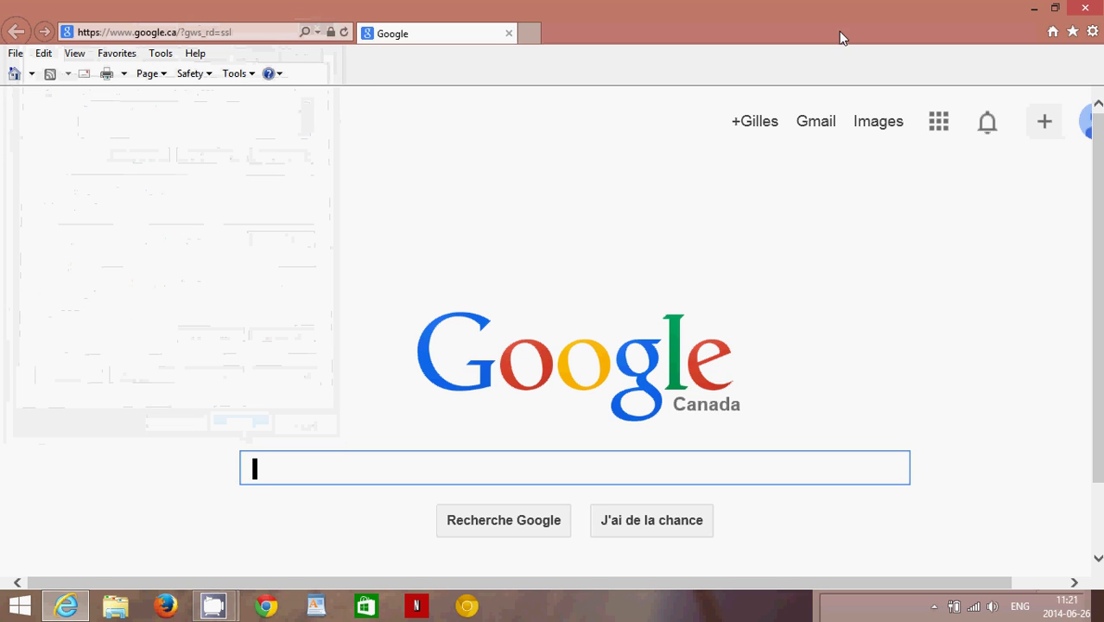
{"action": "left_click", "coordinate": [1093, 32]}
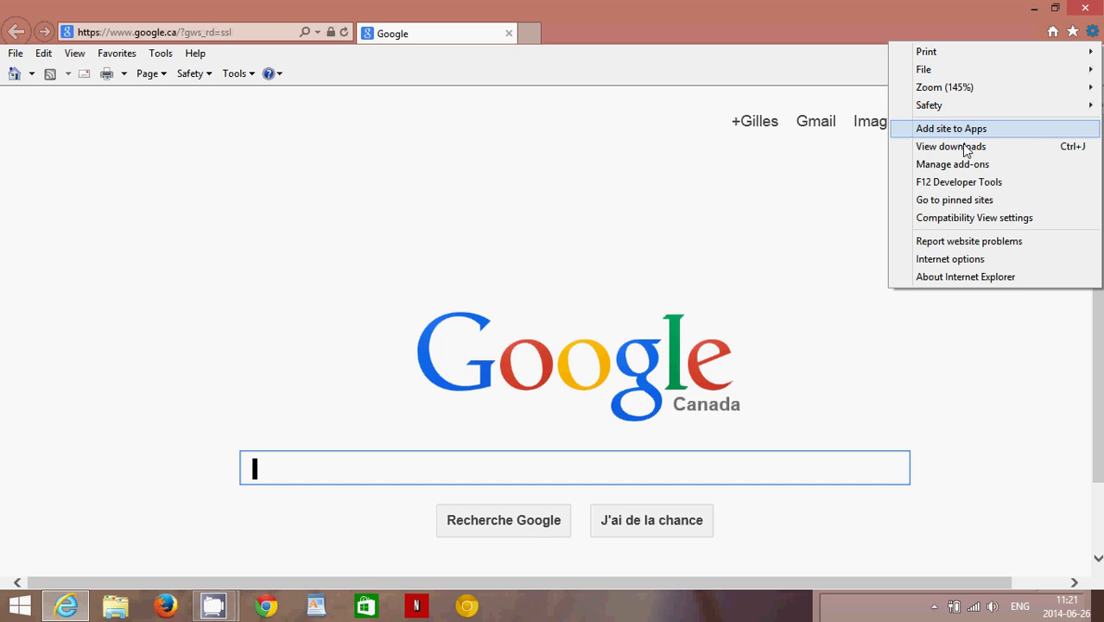
Confirm Google is the only default search provider in Manage Add-ons, then close Internet Explorer
{"action": "left_click", "coordinate": [960, 165]}
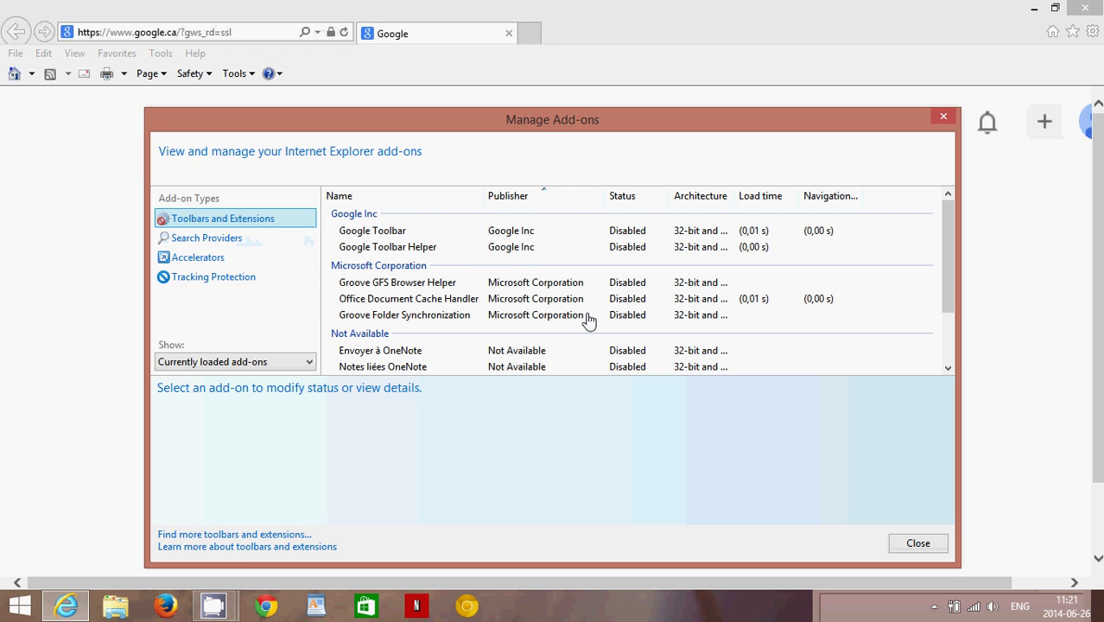
{"action": "left_click", "coordinate": [210, 239]}
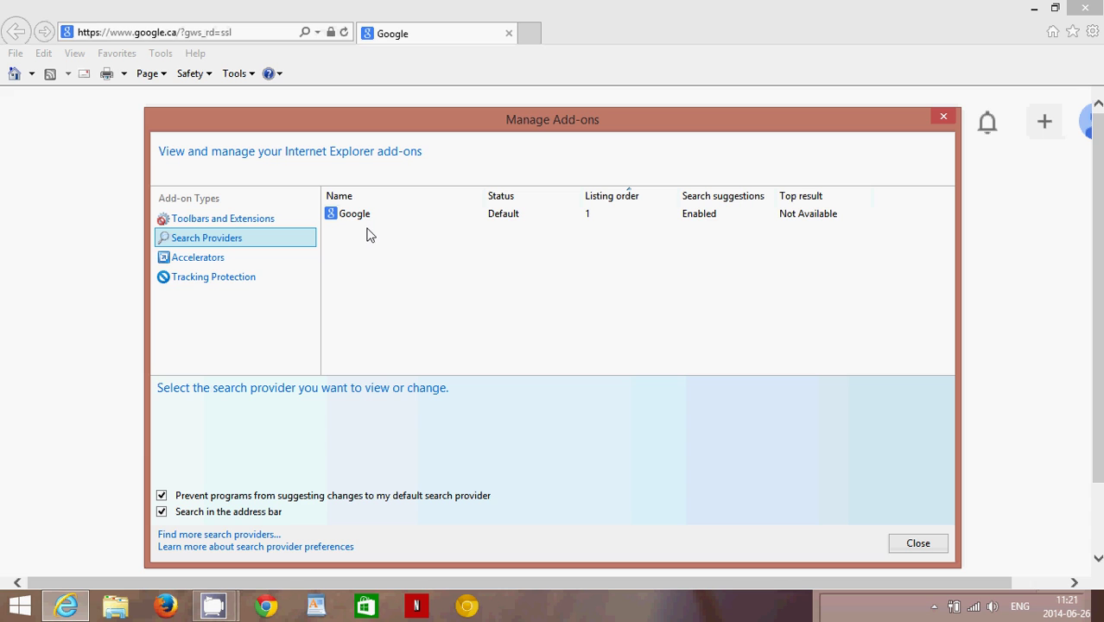
{"action": "left_click", "coordinate": [918, 540]}
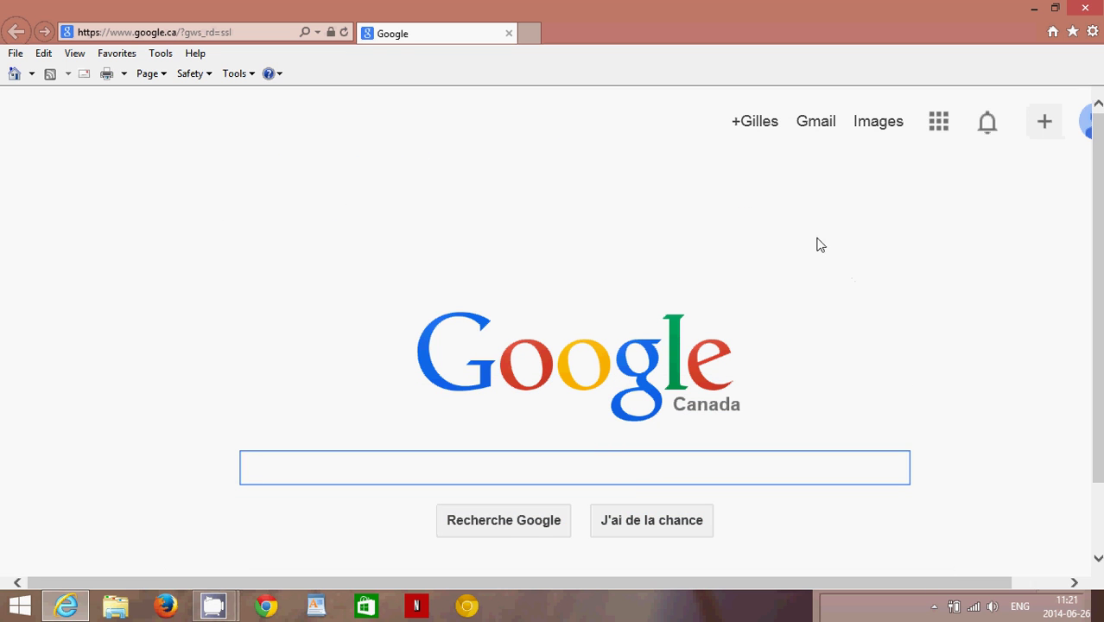
{"action": "left_click", "coordinate": [1085, 8]}
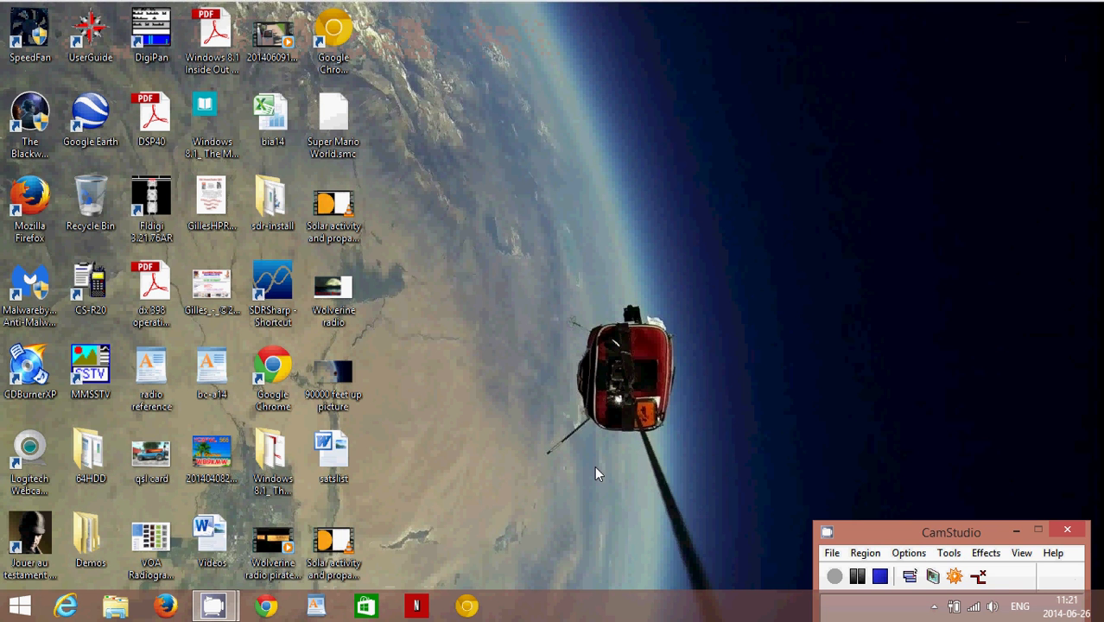
{"action": "key", "text": "super+c"}
{"action": "key", "text": "Escape"}
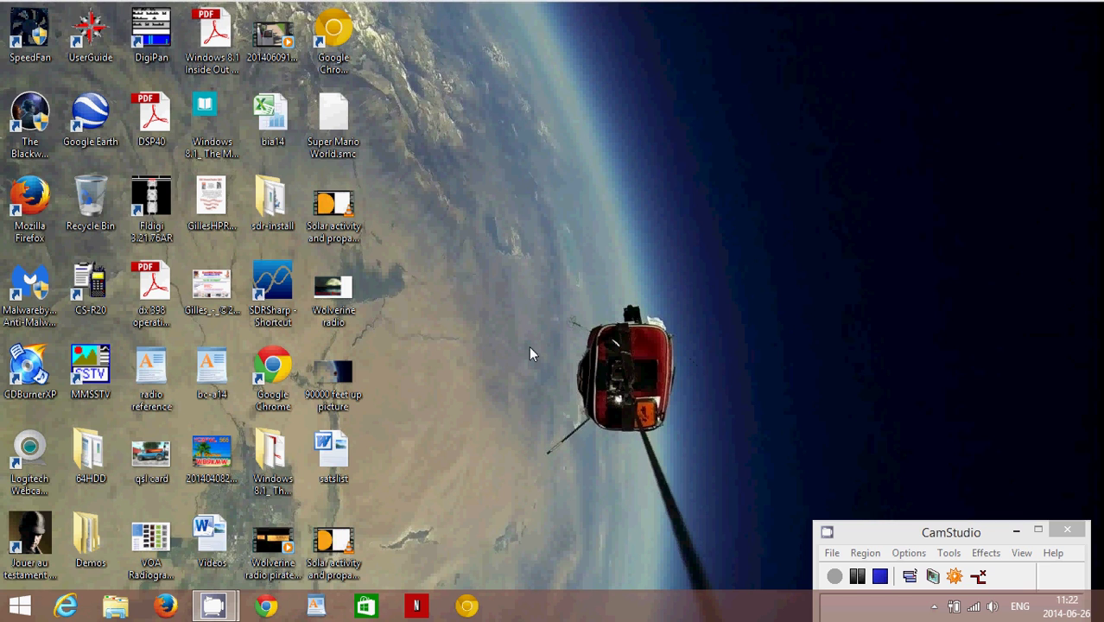
{"action": "key", "text": "super+c"}
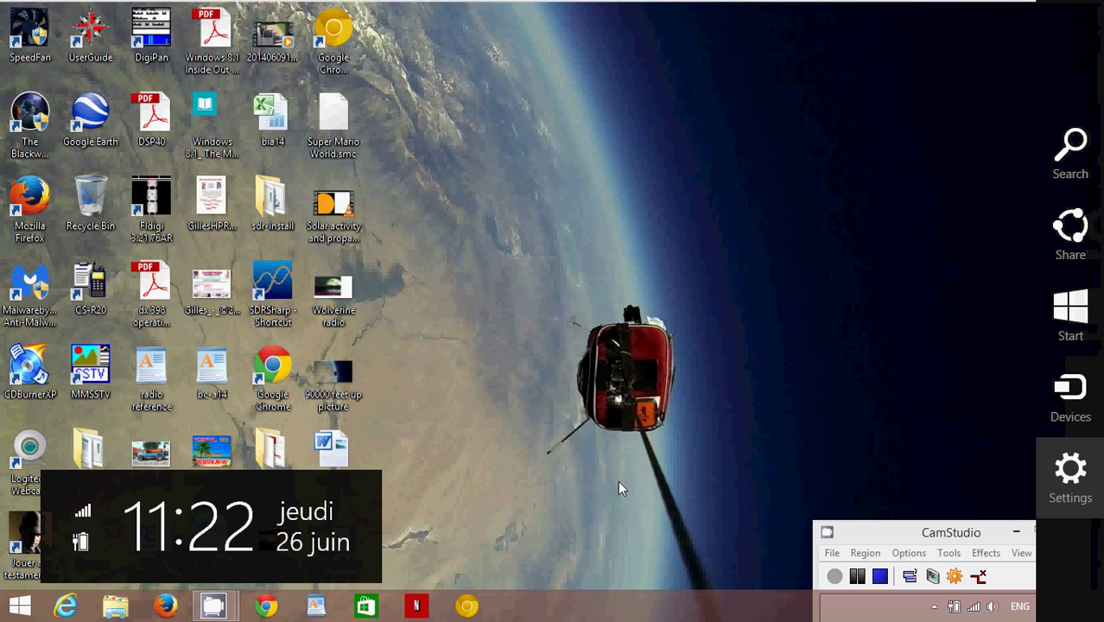
{"action": "left_click", "coordinate": [761, 271]}
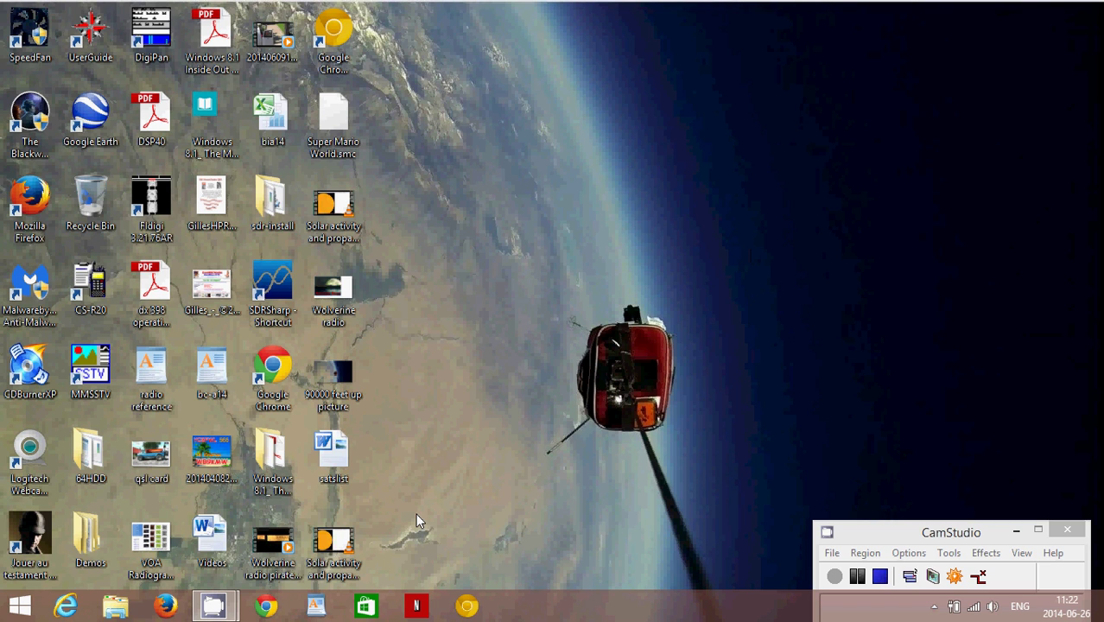
{"action": "left_click", "coordinate": [69, 607]}
{"action": "left_click", "coordinate": [220, 31]}
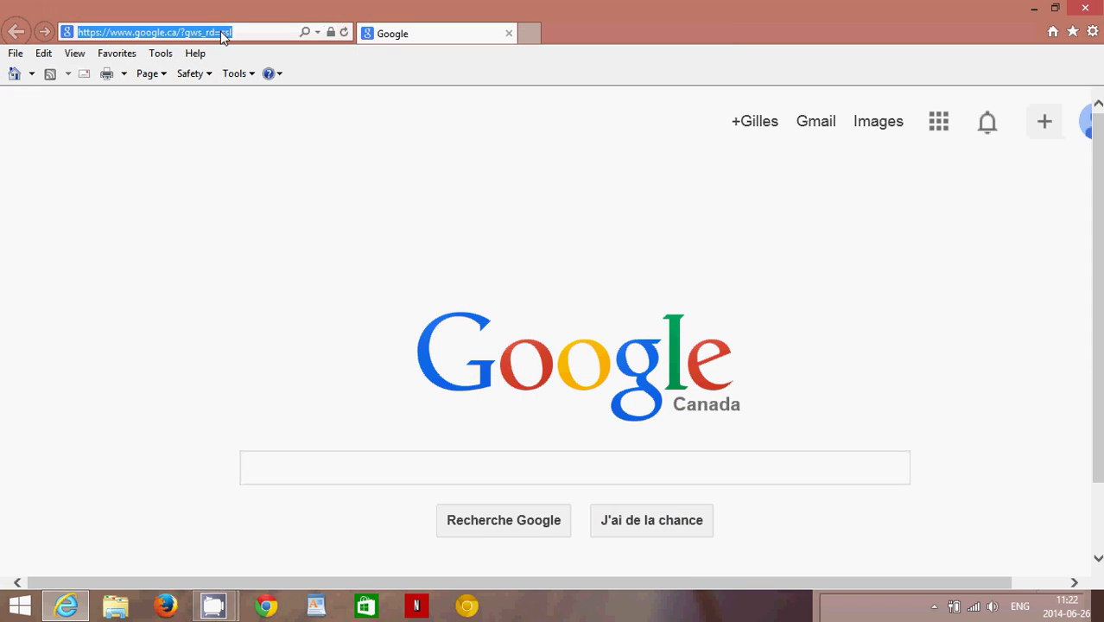
{"action": "type", "text": "www.malwarebytes"}
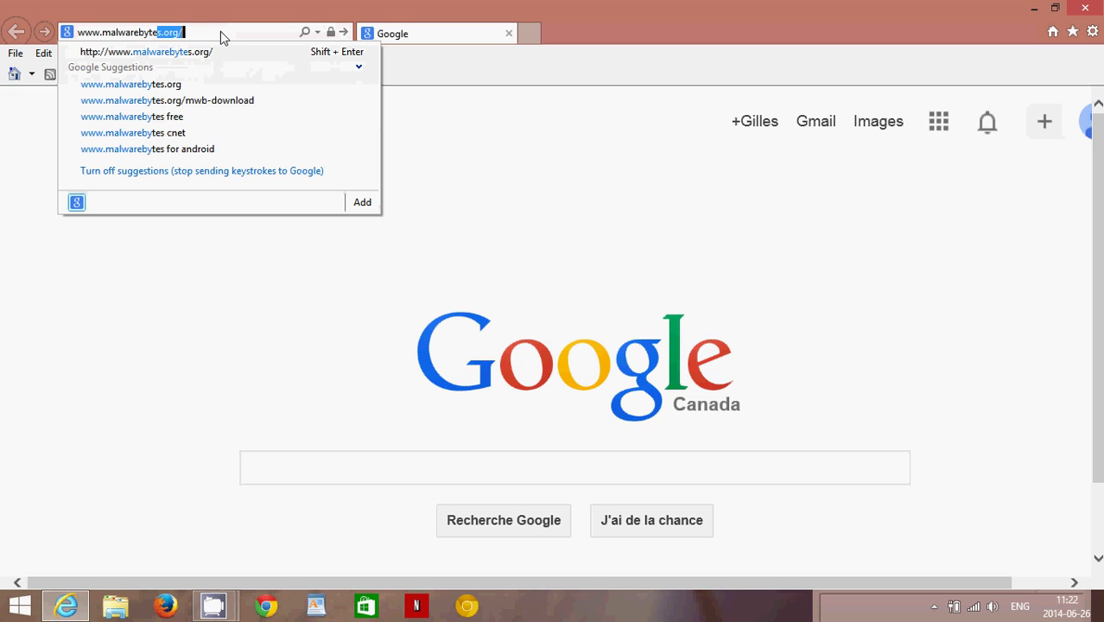
{"action": "type", "text": ".org"}
{"action": "key", "text": "Return"}
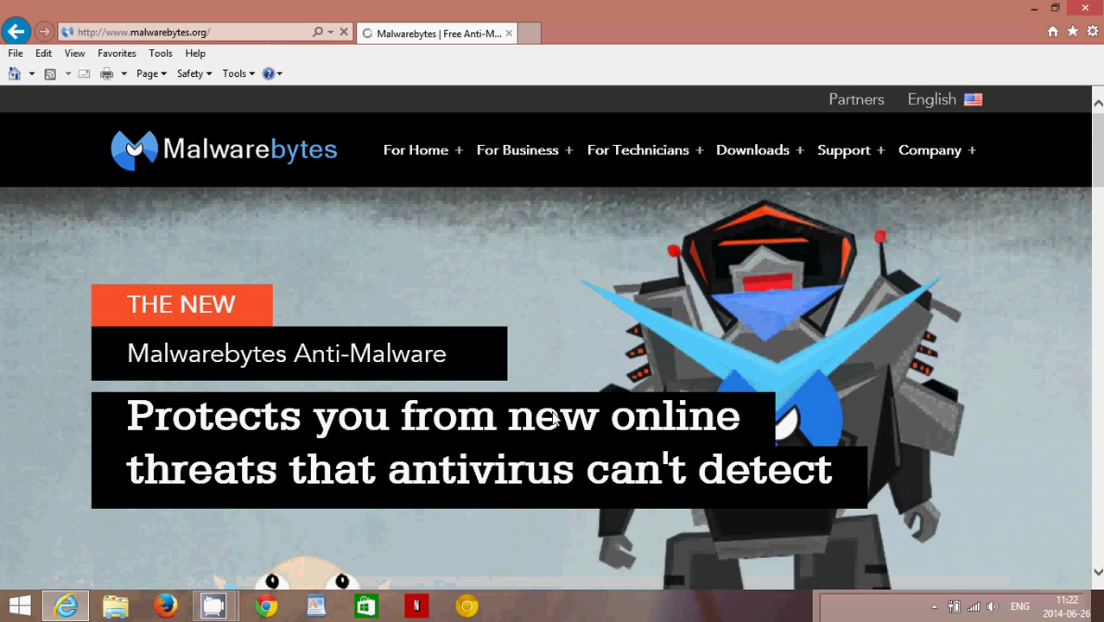
{"action": "scroll", "coordinate": [553, 418], "scroll_direction": "down", "scroll_amount": 2}
{"action": "scroll", "coordinate": [553, 419], "scroll_direction": "down", "scroll_amount": 3}
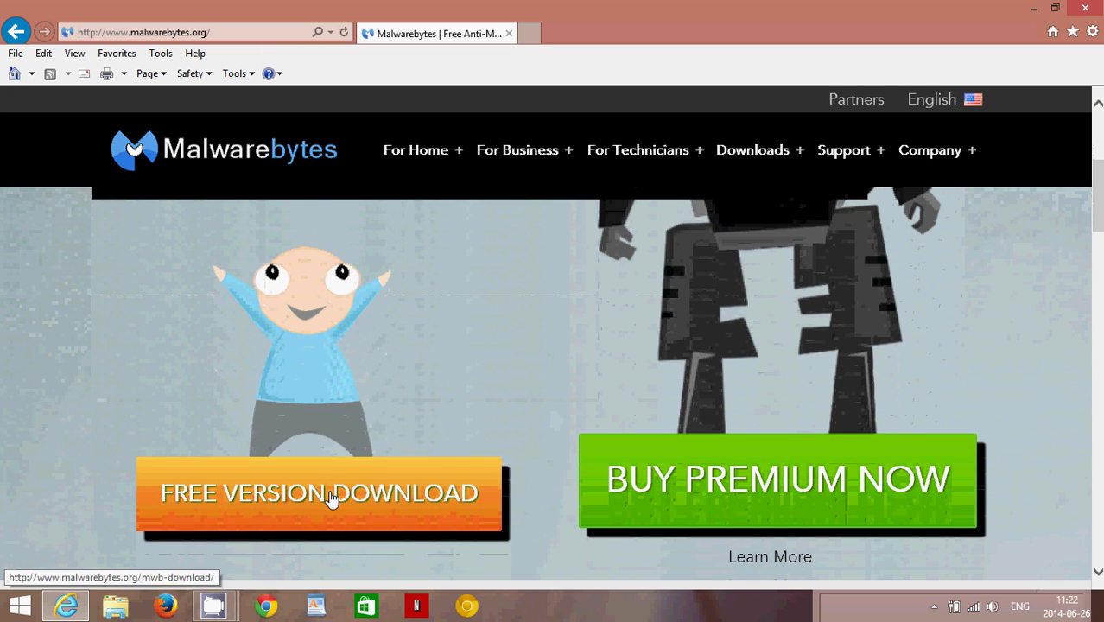
{"action": "mouse_move", "coordinate": [772, 189]}
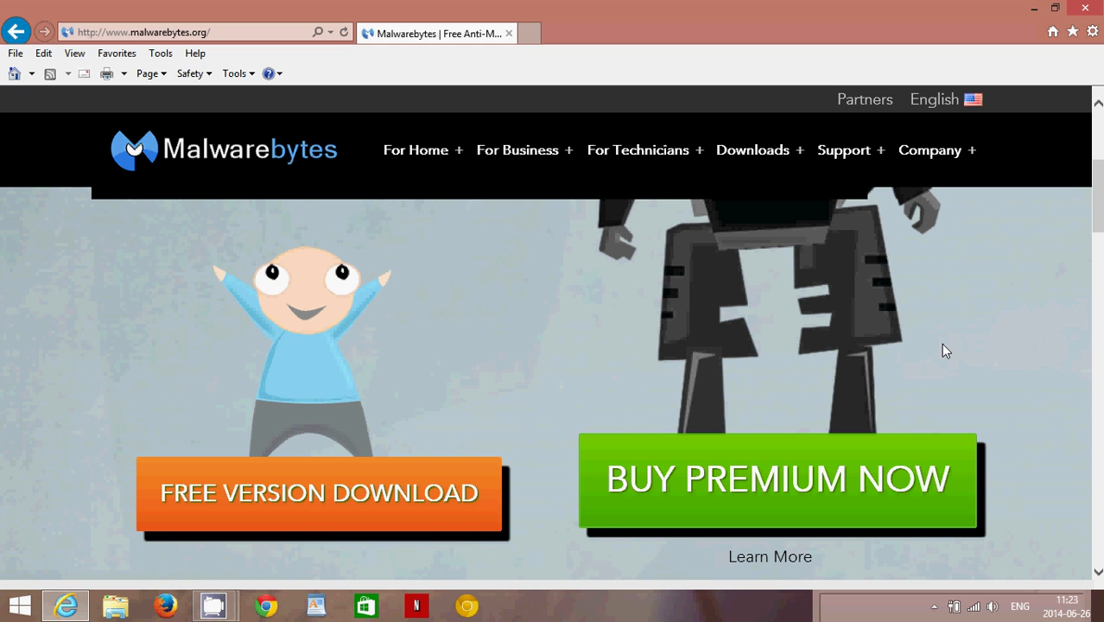
{"action": "left_click", "coordinate": [1091, 8]}
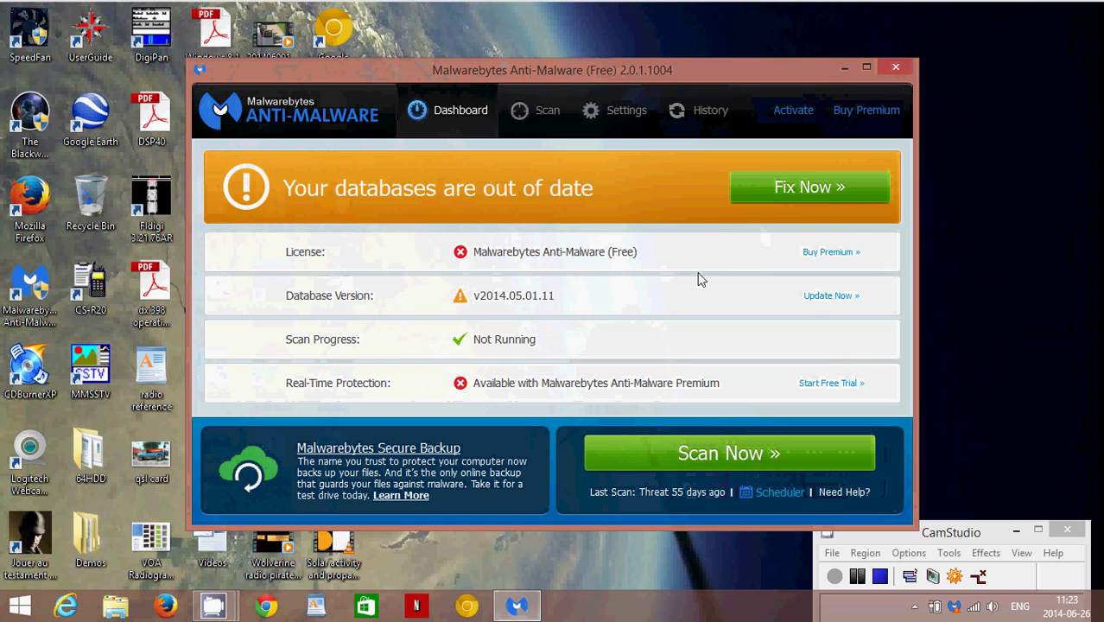
Run Update Now on the Malwarebytes dashboard and accept installing the new program version
{"action": "left_click", "coordinate": [820, 299]}
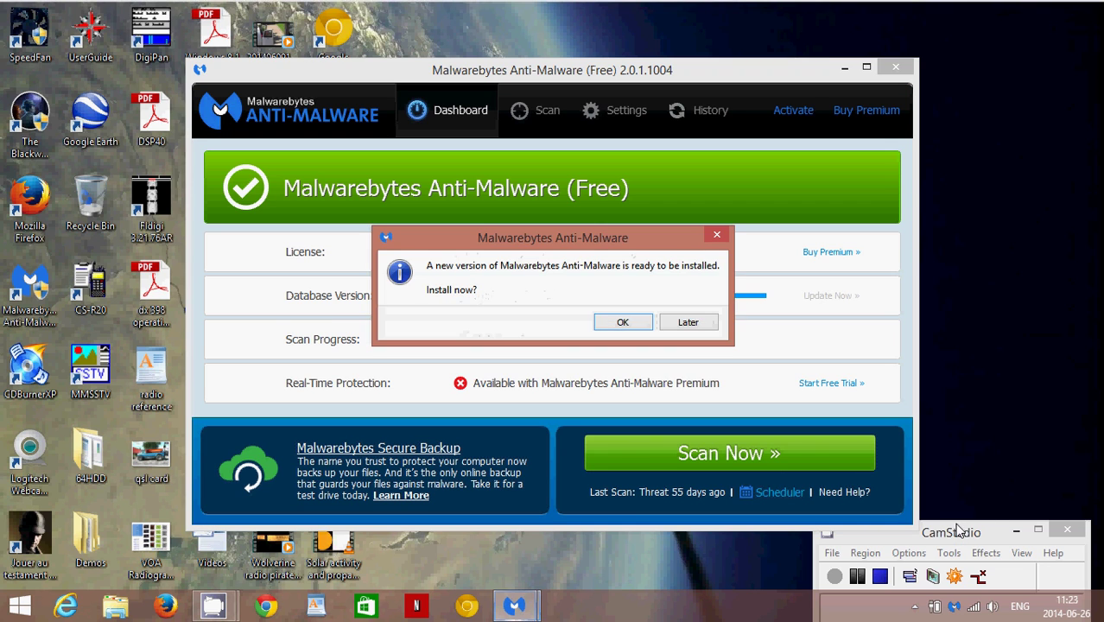
{"action": "left_click", "coordinate": [621, 322]}
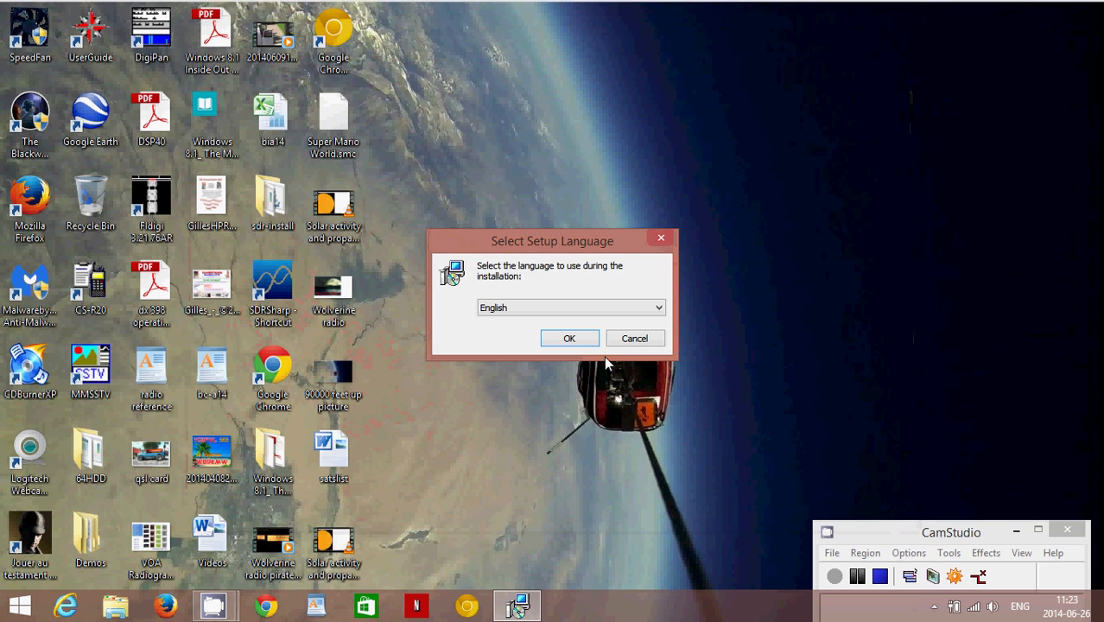
Choose English as the setup language and accept the Malwarebytes license agreement
{"action": "left_click", "coordinate": [575, 341]}
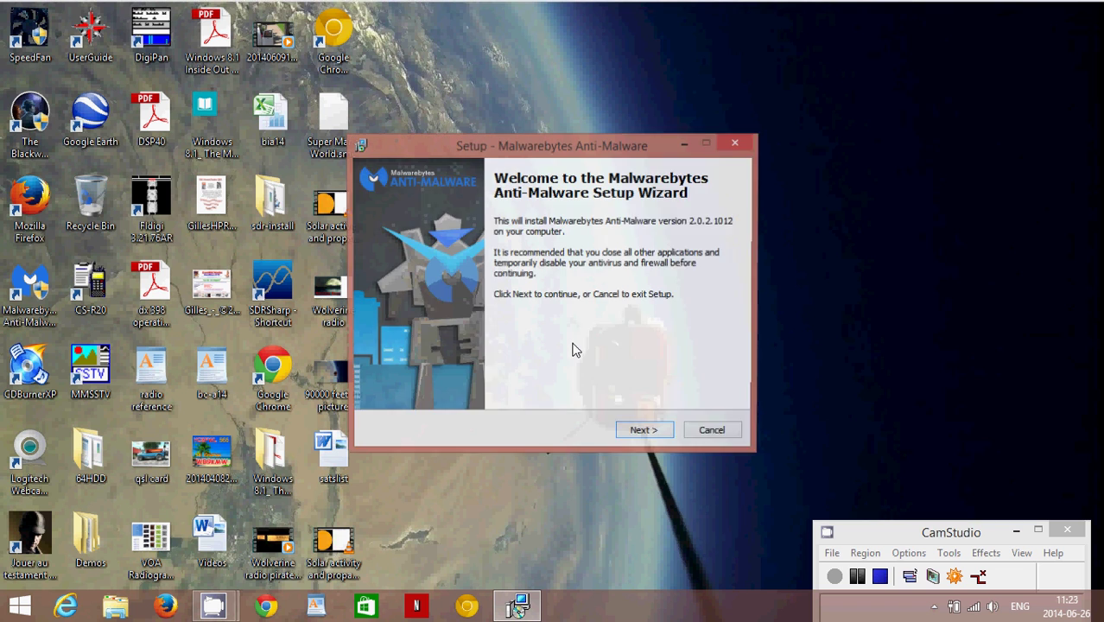
{"action": "left_click", "coordinate": [668, 434]}
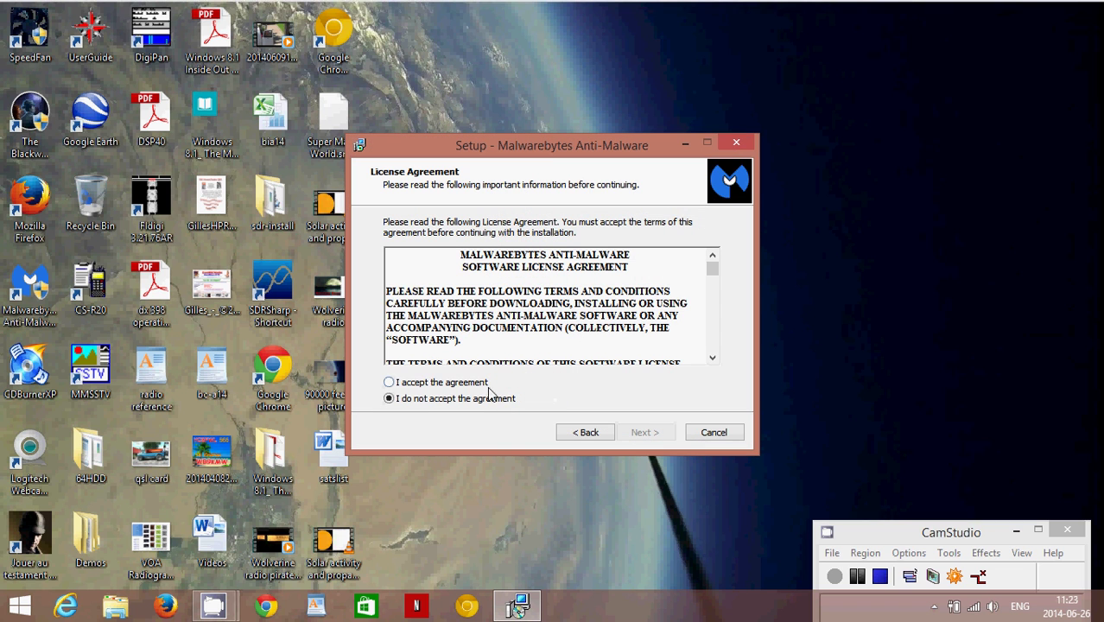
{"action": "left_click", "coordinate": [439, 382]}
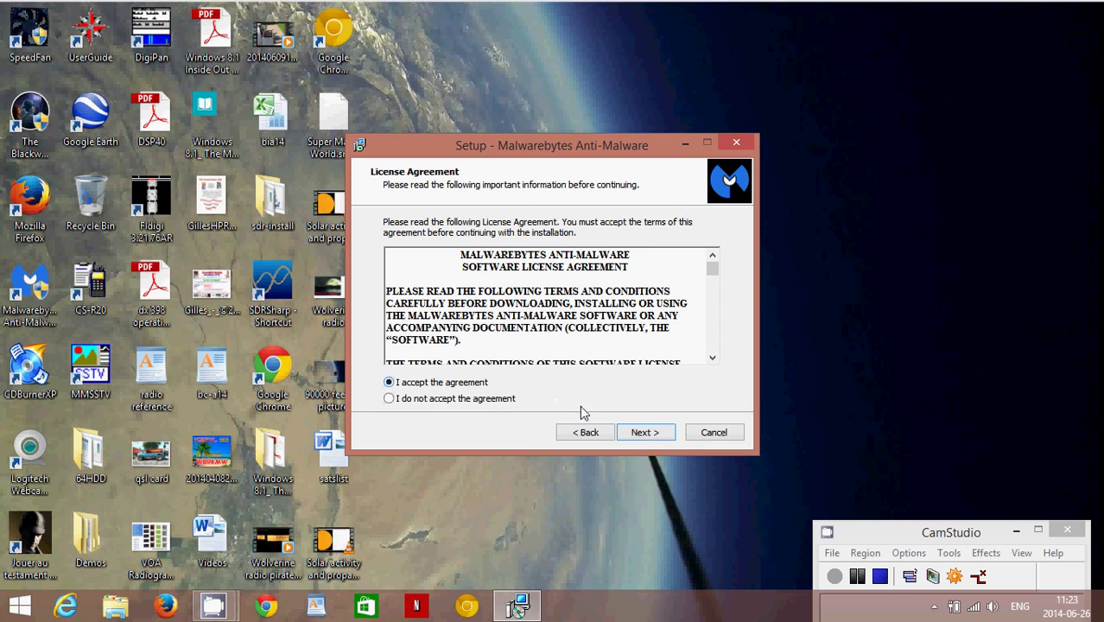
{"action": "left_click", "coordinate": [661, 434]}
{"action": "left_click", "coordinate": [666, 436]}
Keep the default install location, Start Menu folder and desktop icon, install, and decline the Premium trial
{"action": "left_click", "coordinate": [646, 432]}
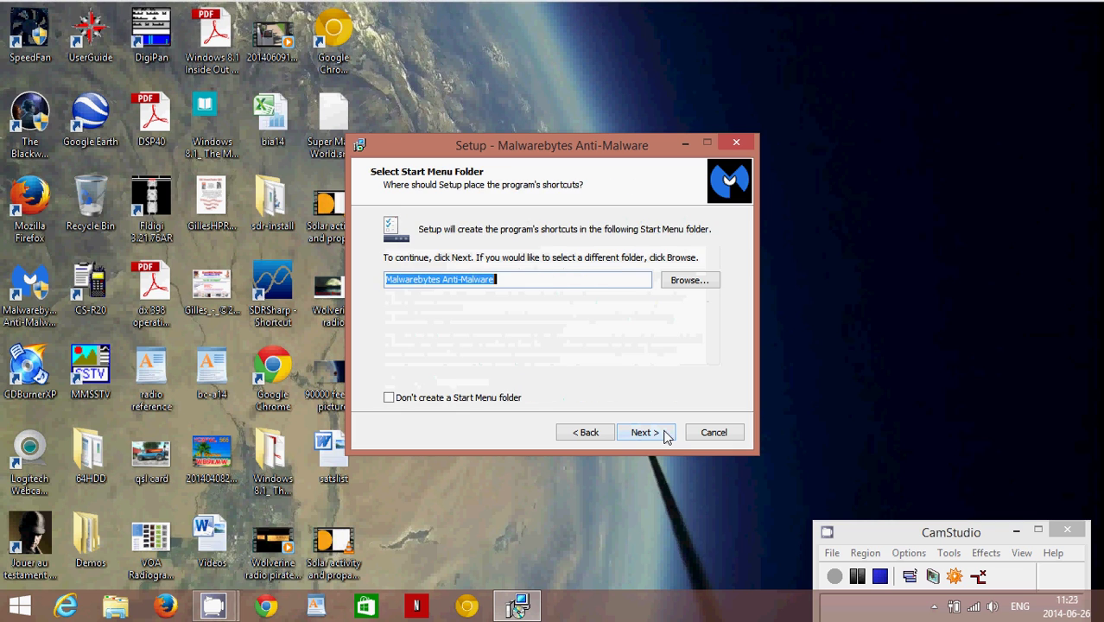
{"action": "left_click", "coordinate": [647, 432]}
{"action": "left_click", "coordinate": [647, 432]}
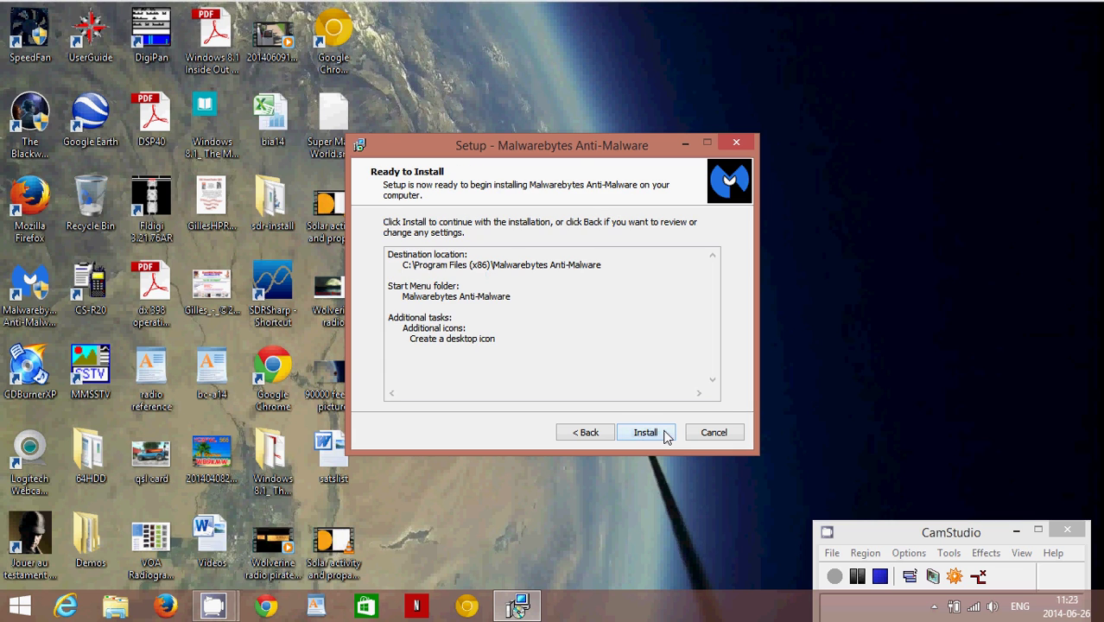
{"action": "left_click", "coordinate": [646, 432]}
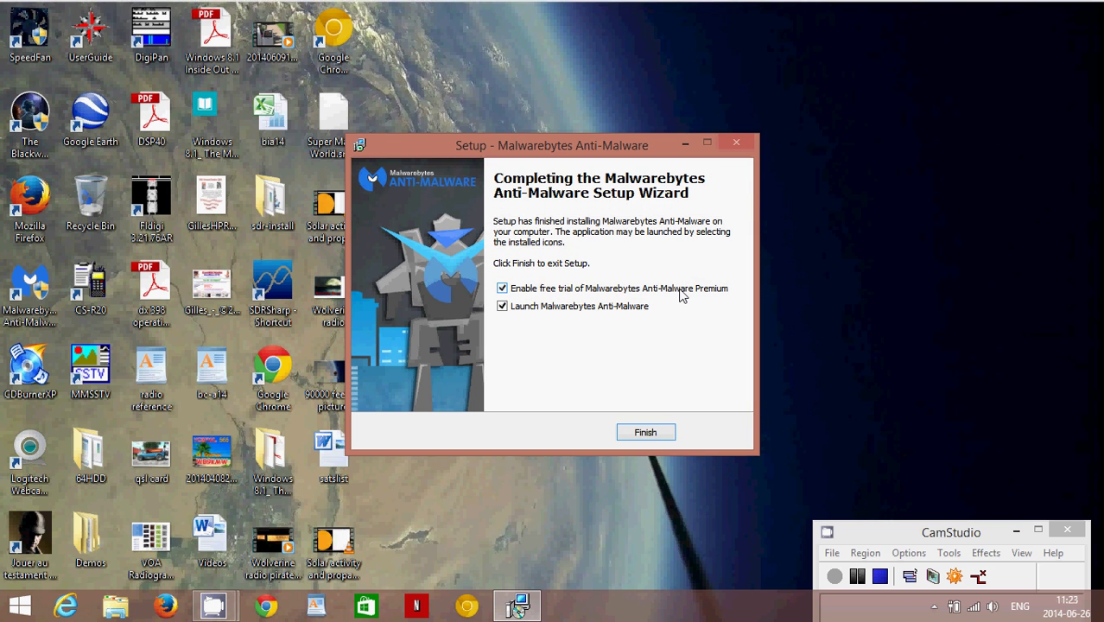
{"action": "left_click", "coordinate": [680, 294]}
Finish setup so Malwarebytes Anti-Malware 2.0.2.1012 launches and updates its database
{"action": "left_click", "coordinate": [656, 435]}
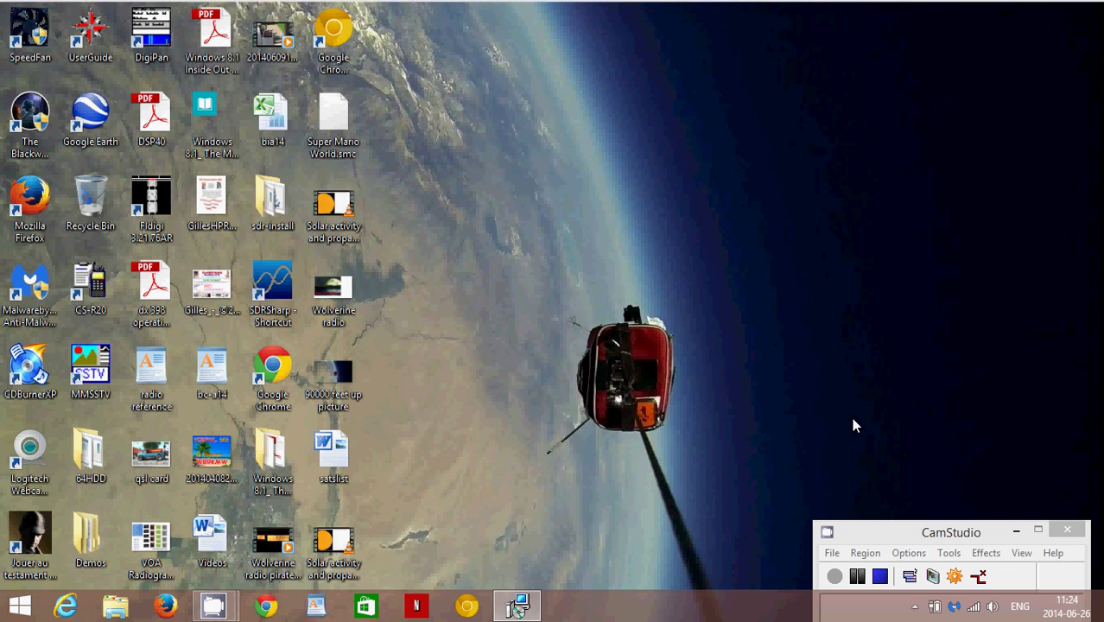